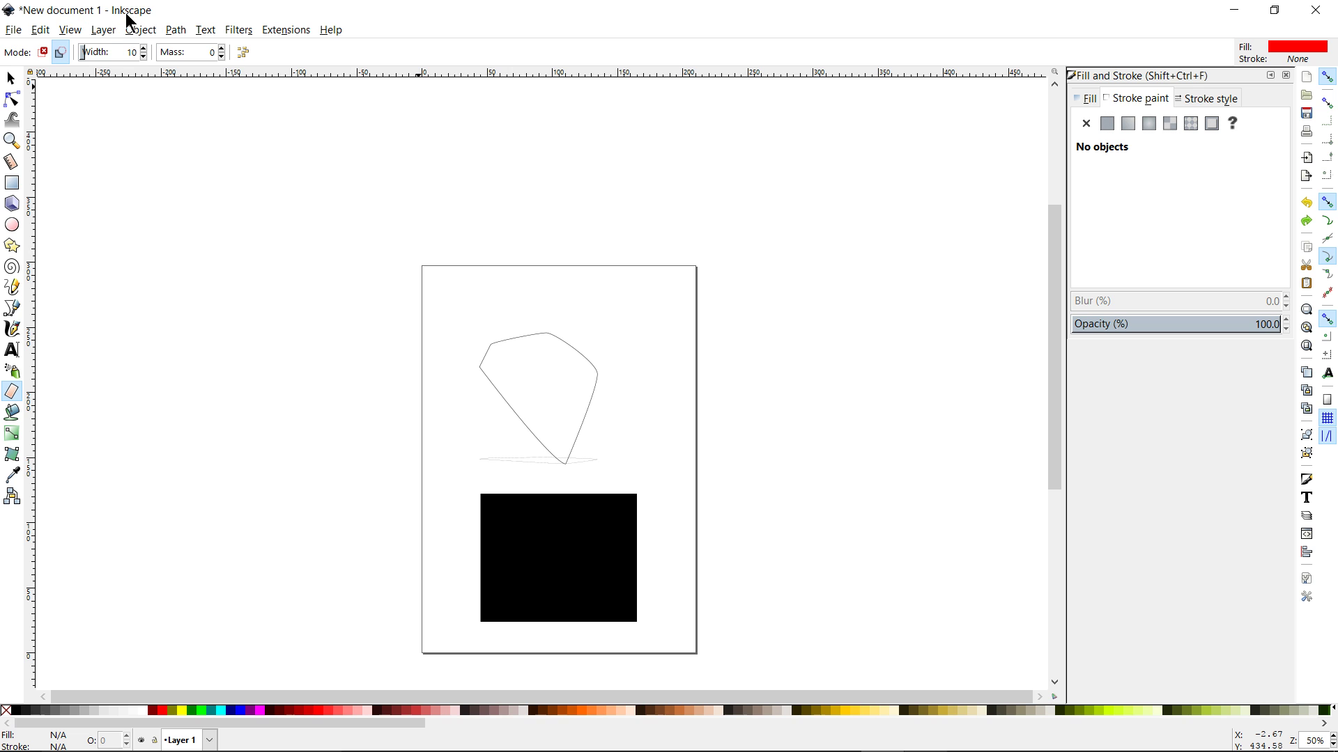
# - Glance at GIMP's gray scribble and black hook stroke, then return to Inkscape
pyautogui.moveTo(803, 739)
pyautogui.click(925, 744)
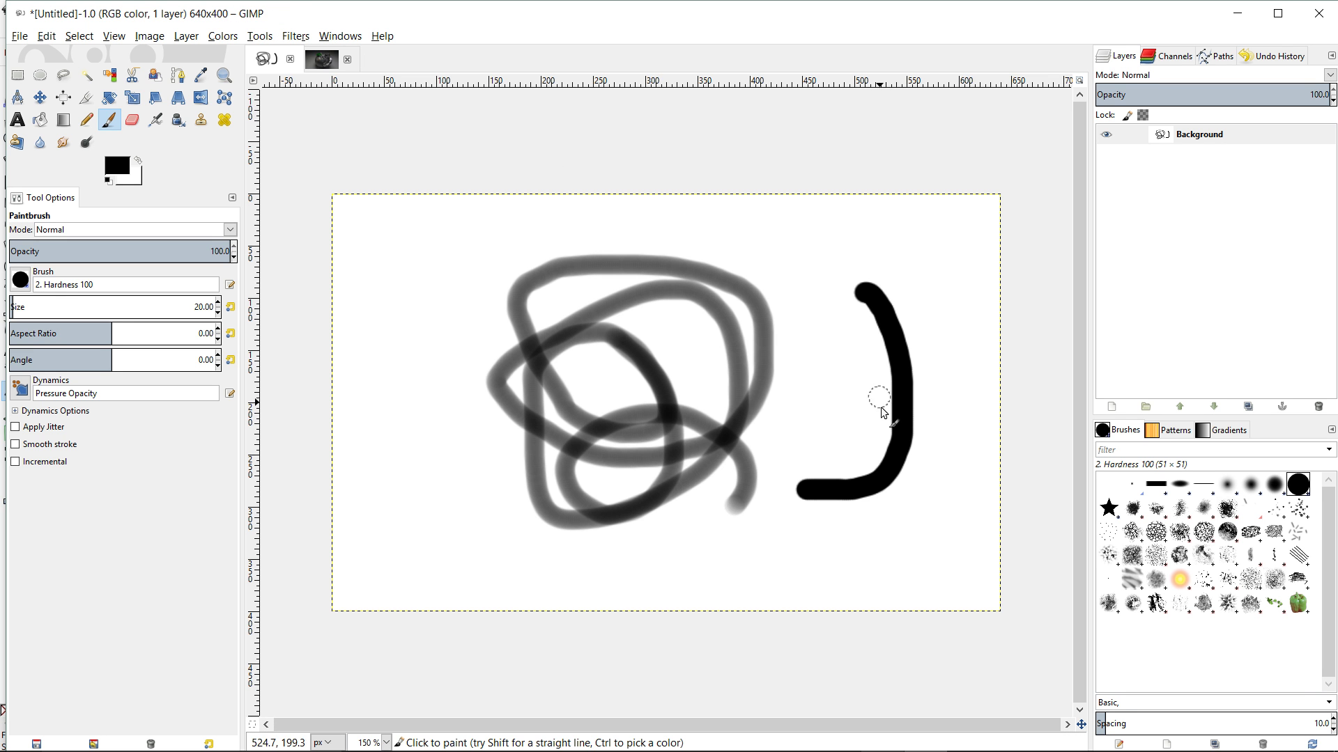
pyautogui.click(881, 737)
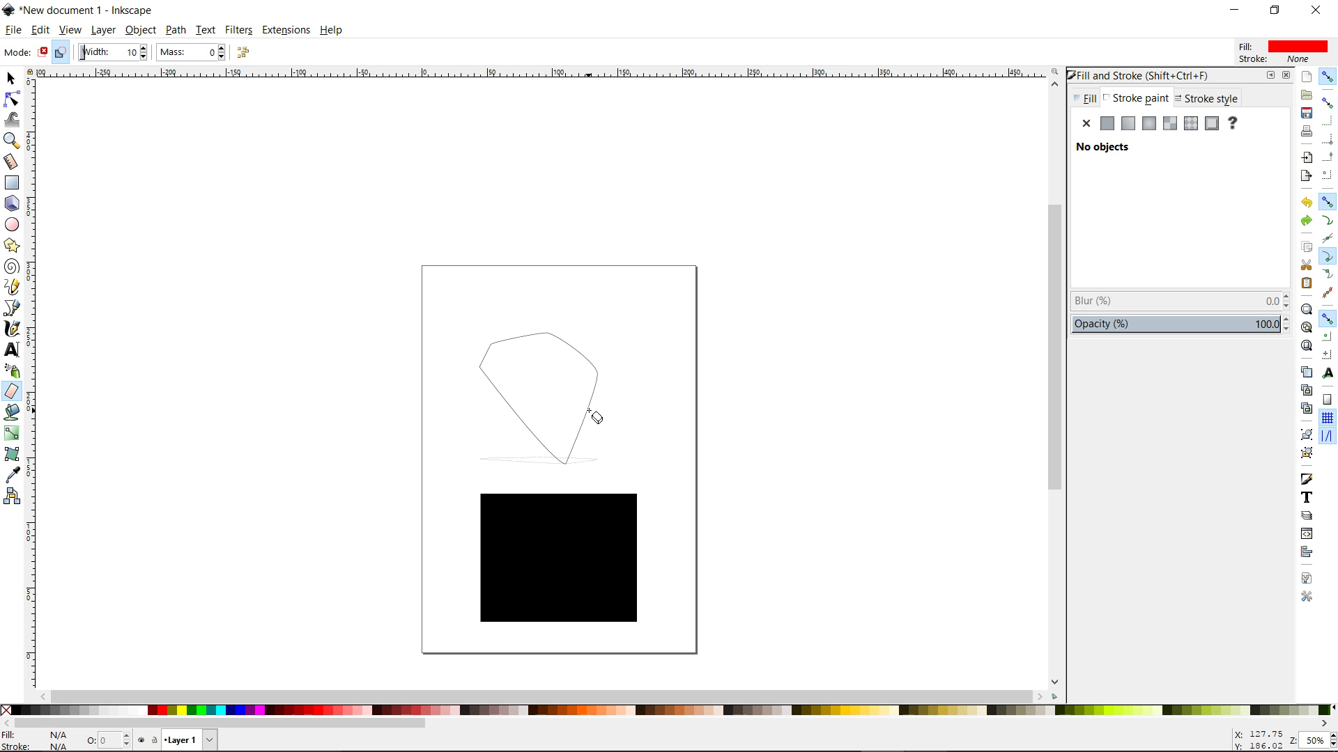
# - Bring GIMP's 640x400 scribble-and-hook image forward, then head back toward Inkscape
pyautogui.moveTo(965, 749)
pyautogui.click(925, 735)
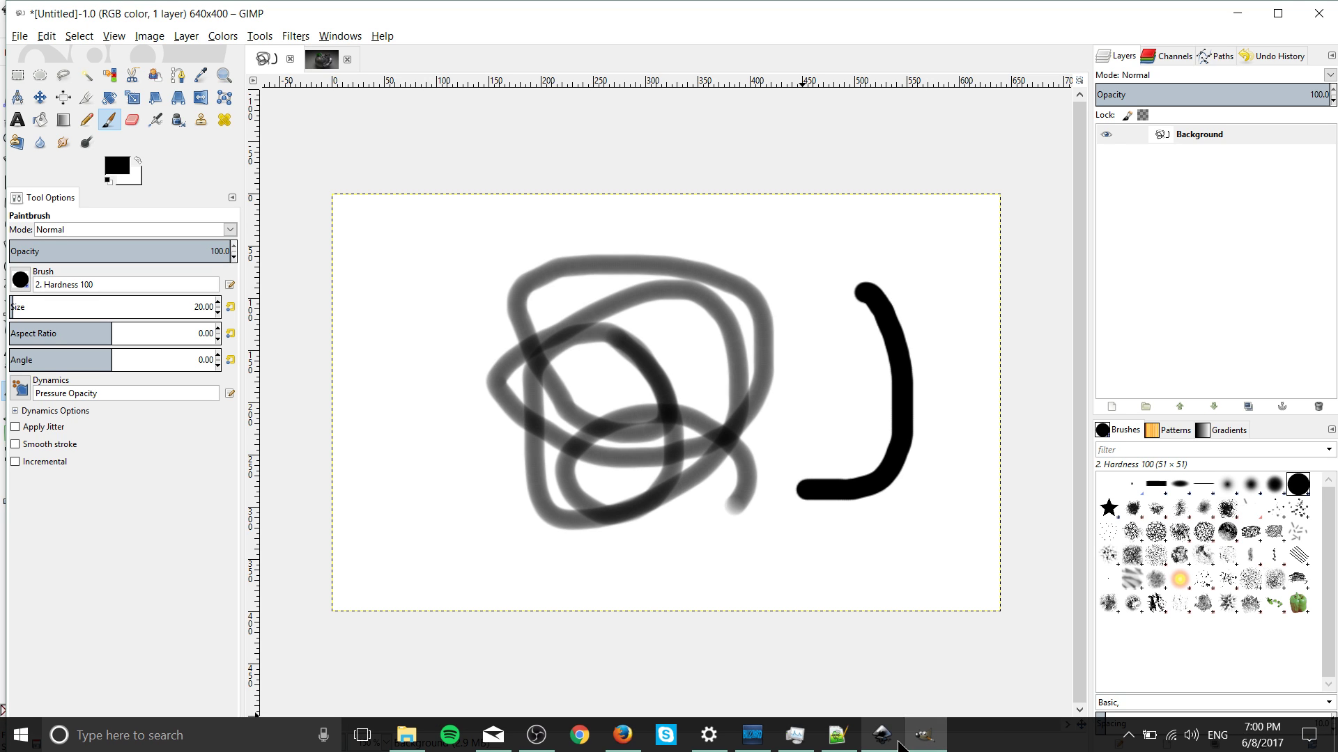
pyautogui.moveTo(882, 735)
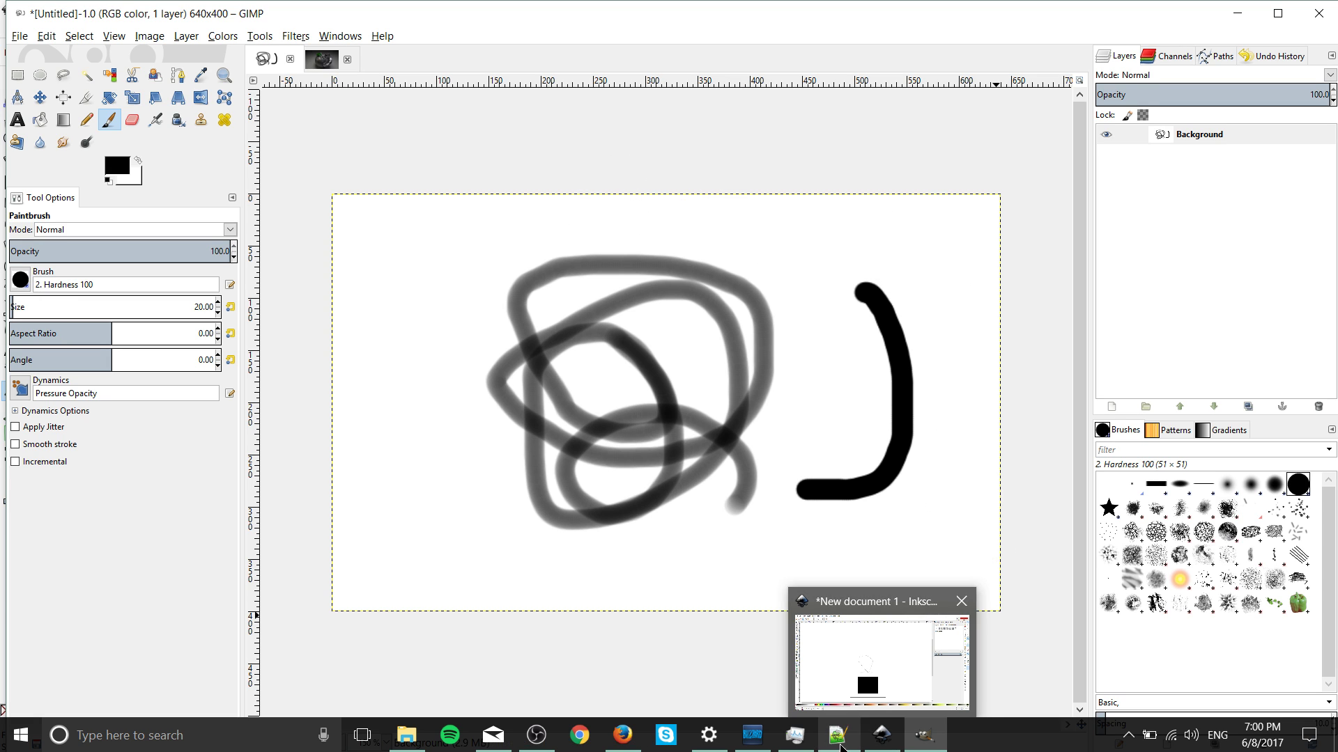
pyautogui.click(882, 740)
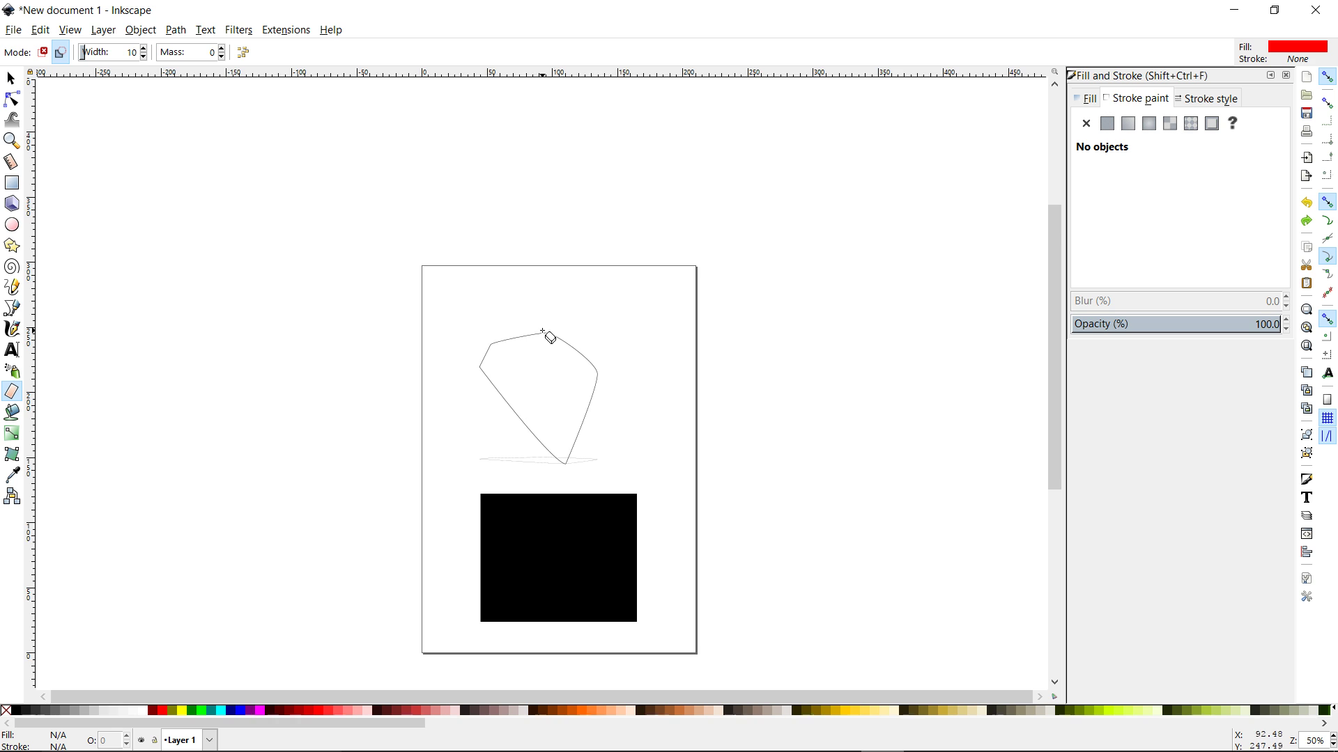
pyautogui.scroll(4, 551, 338)
pyautogui.scroll(-3, 552, 345)
pyautogui.scroll(1, 554, 352)
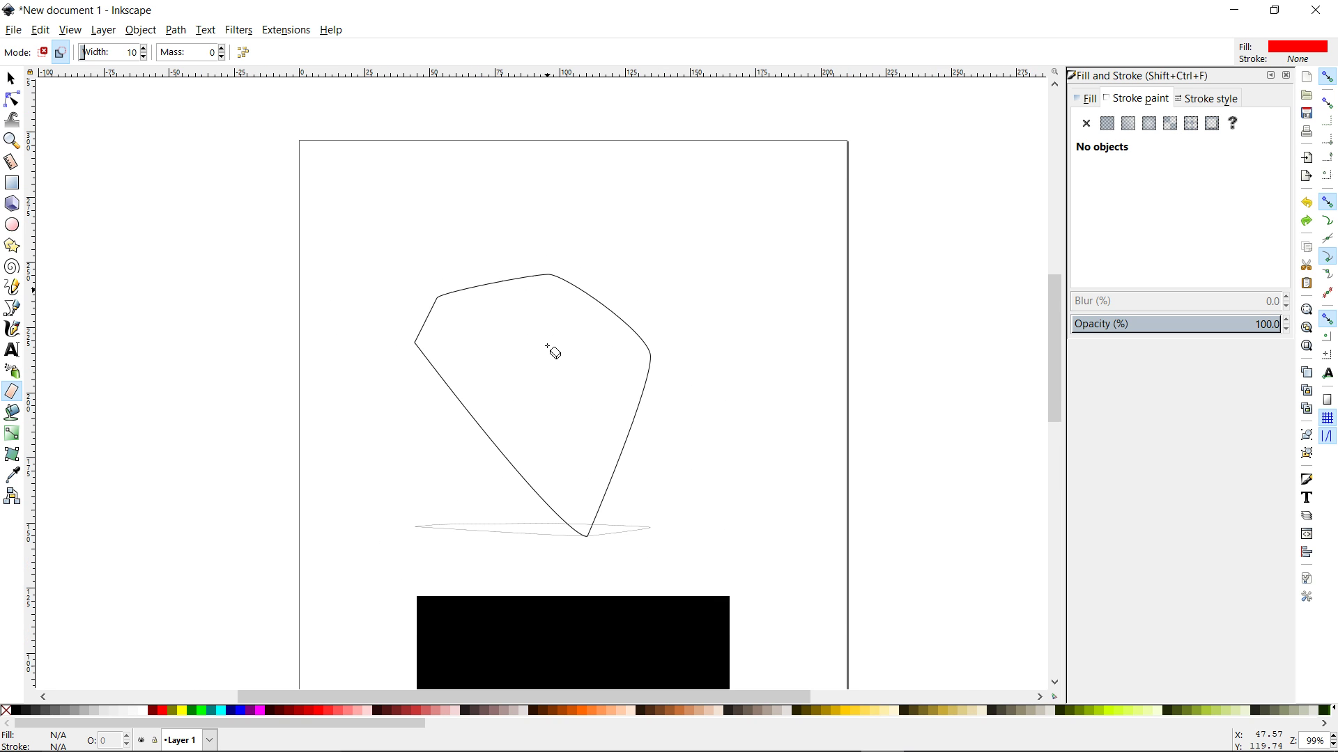
pyautogui.scroll(-1, 554, 352)
pyautogui.scroll(-4, 558, 391)
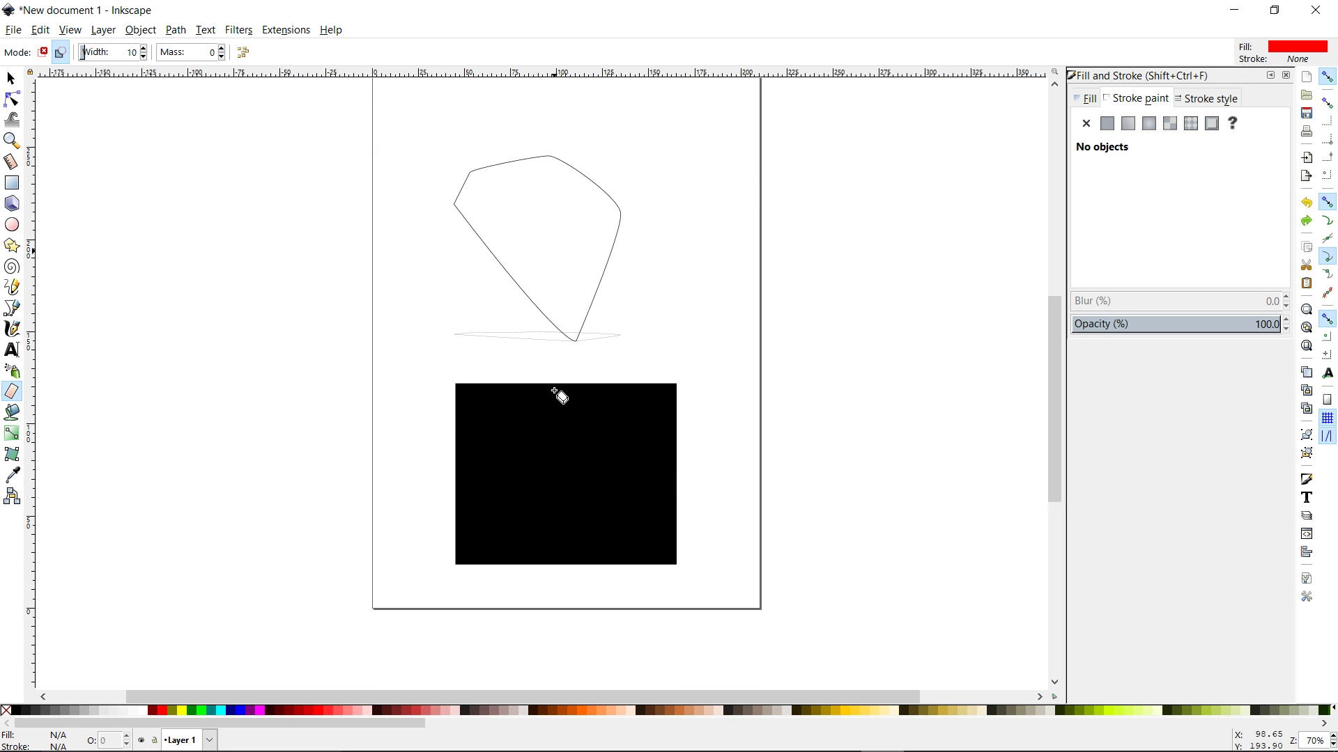
pyautogui.scroll(-1, 560, 390)
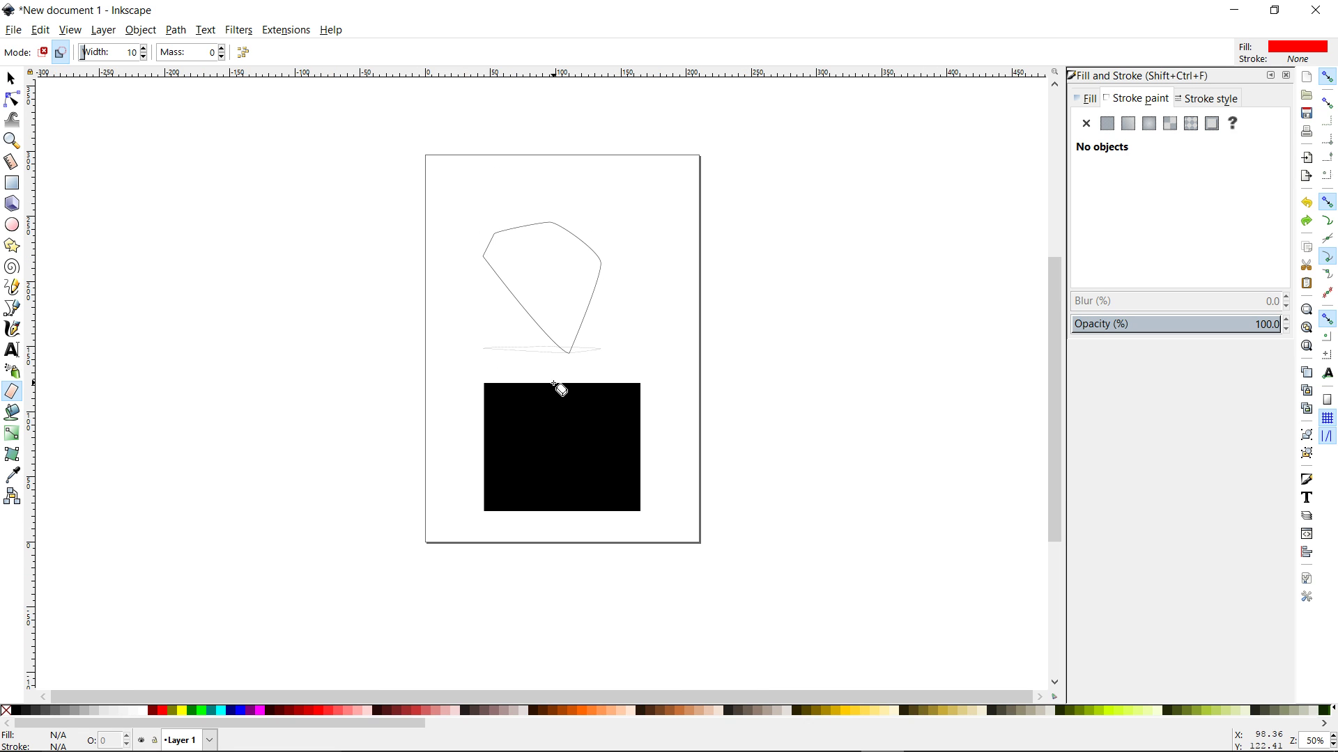
# - Select the outlined five-node path and drag its handles to enlarge it greatly
pyautogui.click(12, 78)
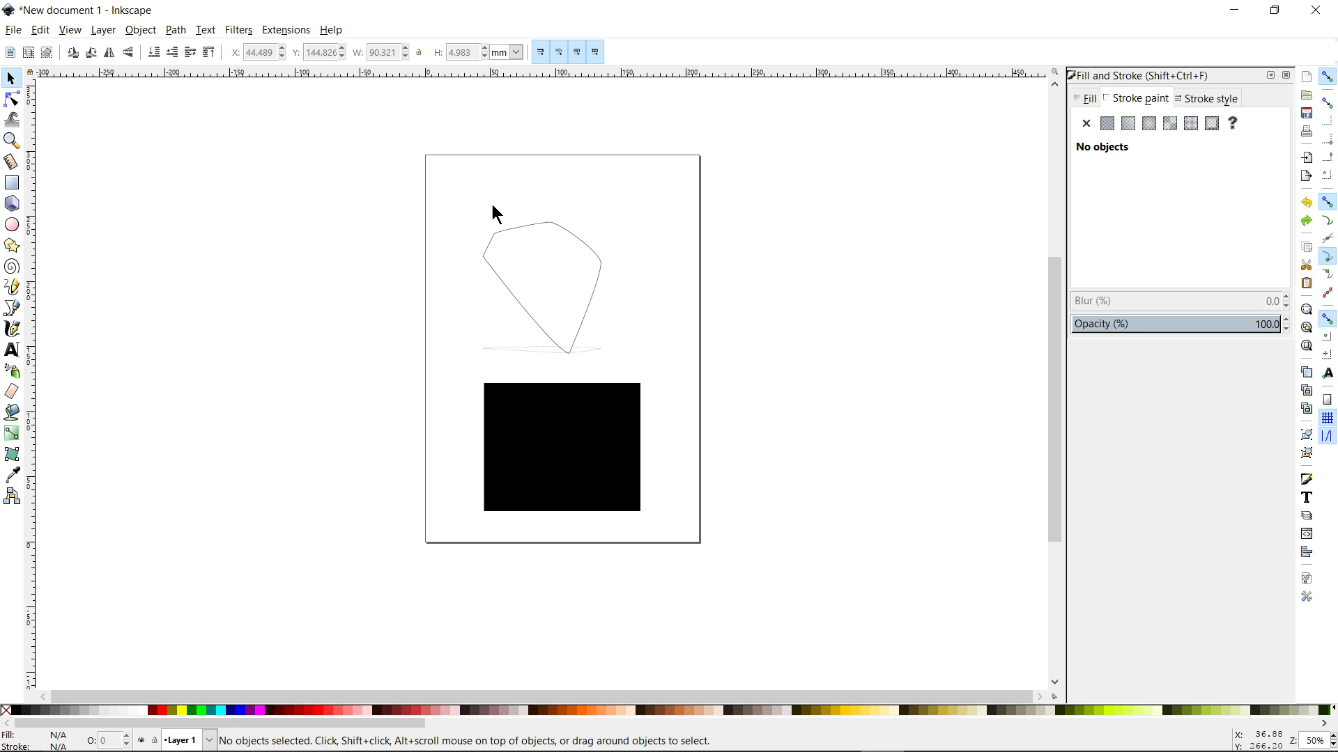
pyautogui.click(570, 236)
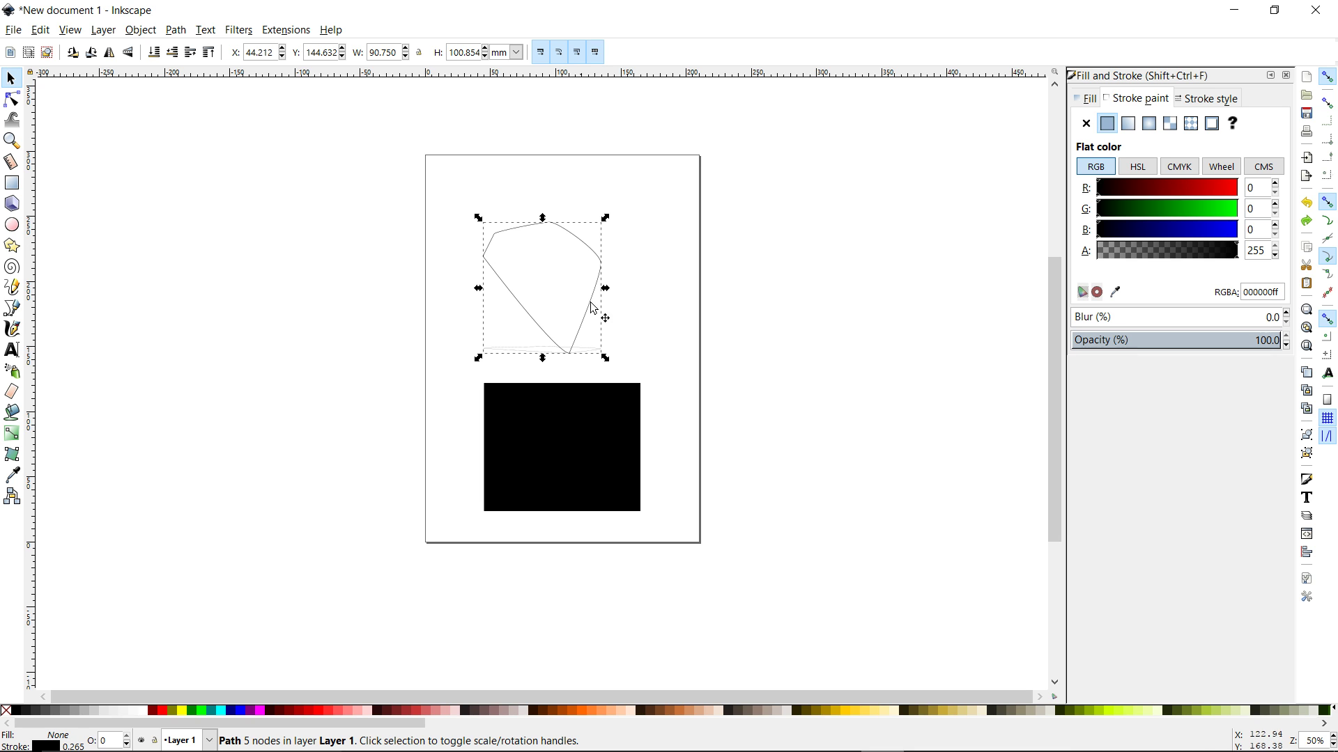
pyautogui.moveTo(607, 288); pyautogui.dragTo(667, 288)
pyautogui.moveTo(580, 221); pyautogui.dragTo(589, 180)
pyautogui.moveTo(669, 184); pyautogui.dragTo(1015, 179)
# - Refine the enlarged path to about 336 by 414 mm, then bring GIMP forward
pyautogui.scroll(-5, 843, 291)
pyautogui.keyDown('ctrl'); pyautogui.scroll(-2, 839, 282); pyautogui.keyUp('ctrl')
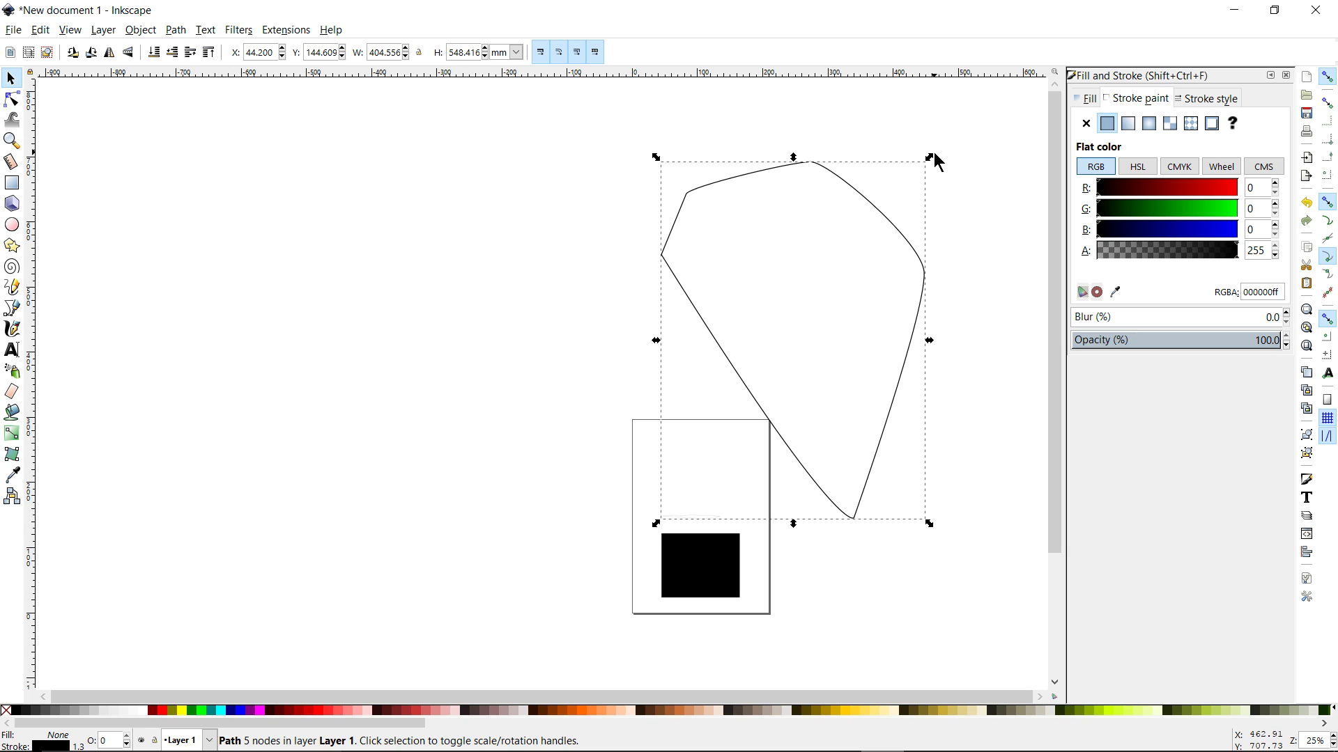
pyautogui.moveTo(930, 159); pyautogui.dragTo(882, 255)
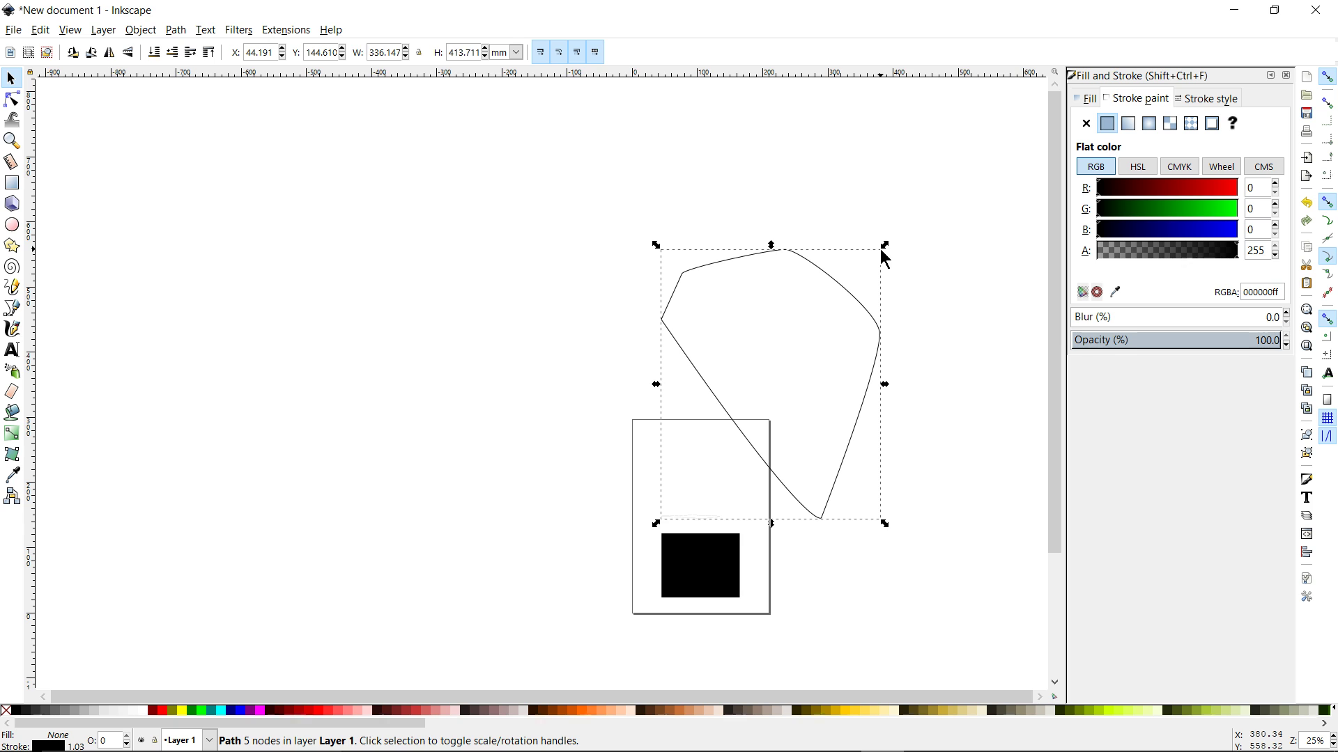
pyautogui.click(971, 182)
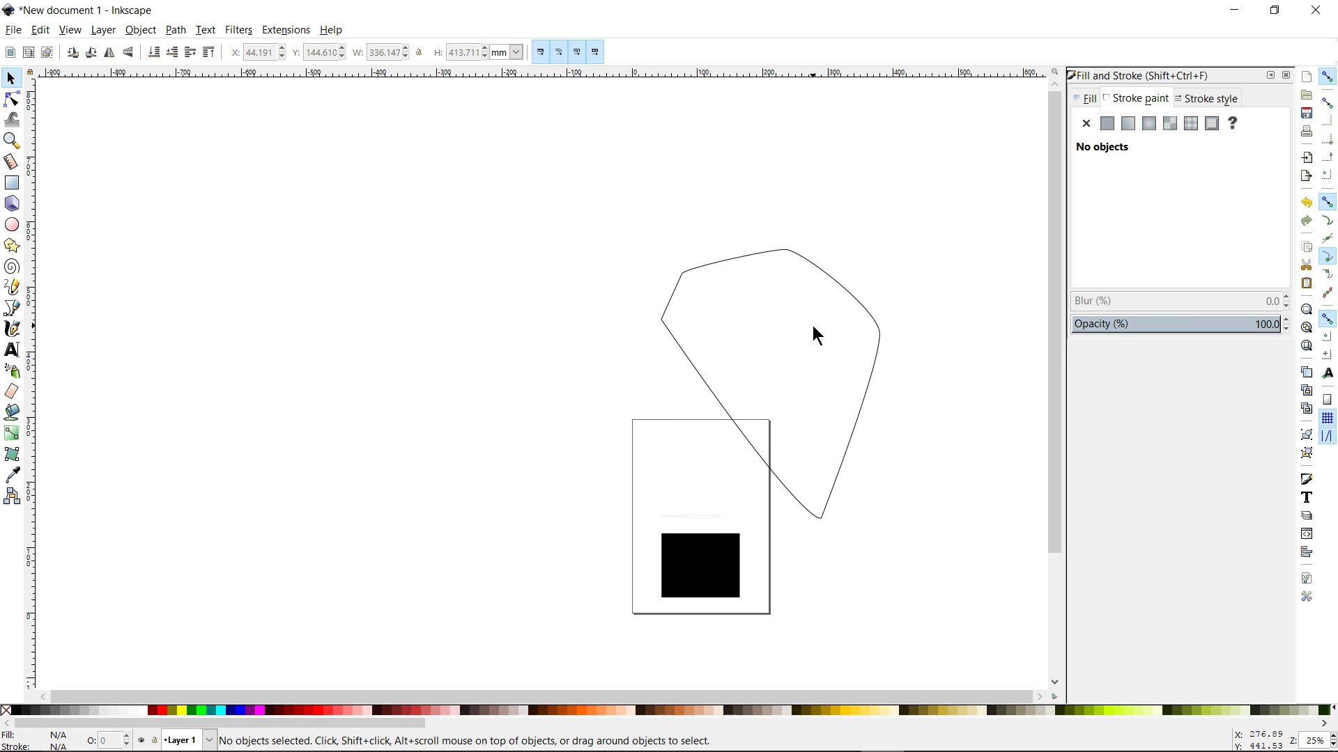
pyautogui.click(857, 304)
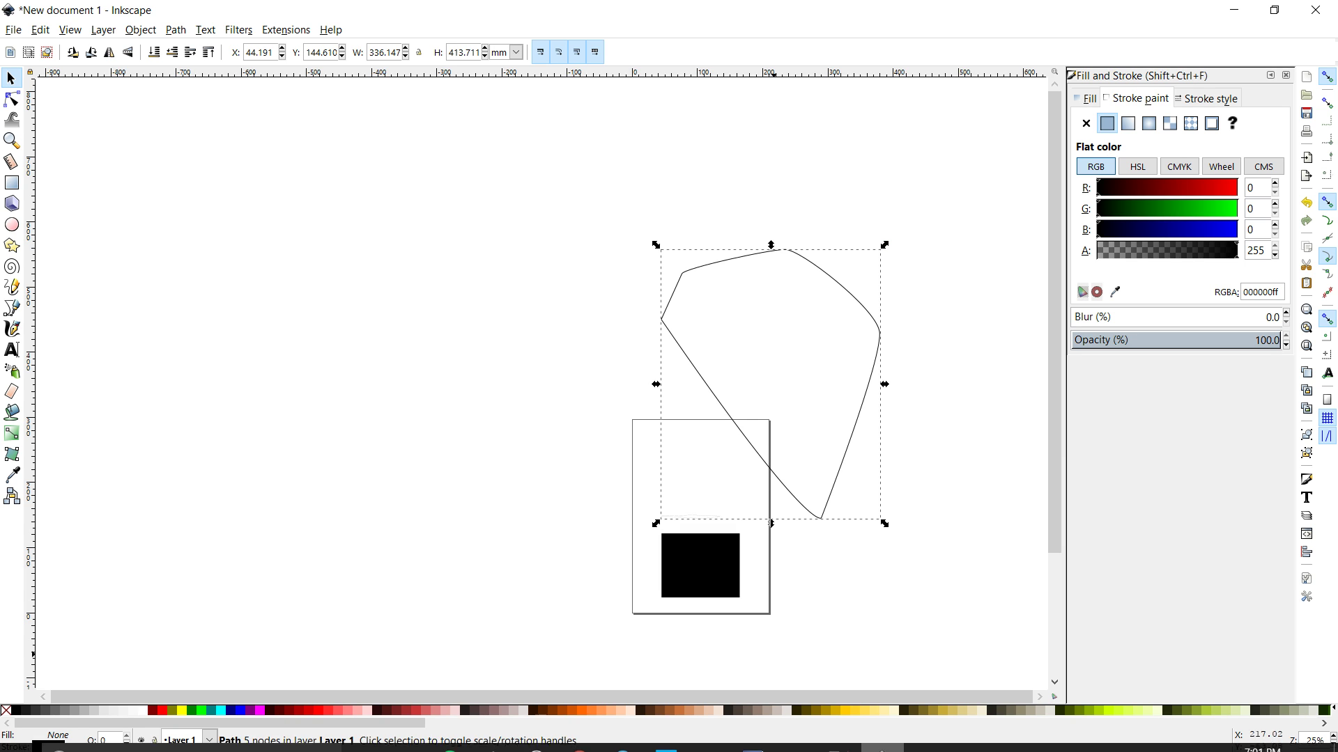
pyautogui.click(926, 737)
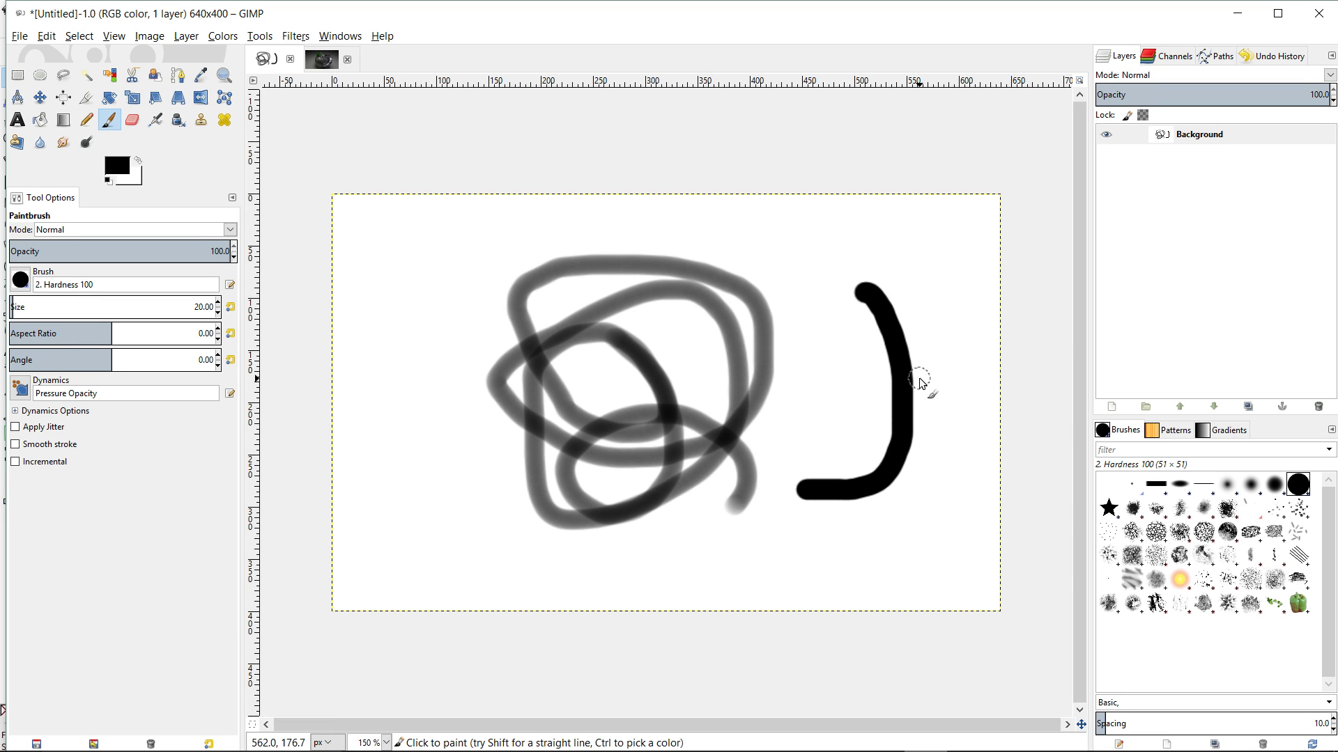
# - In the Untitled-2 robot image, scale the layer to width 19200 with the chain linked
pyautogui.click(321, 59)
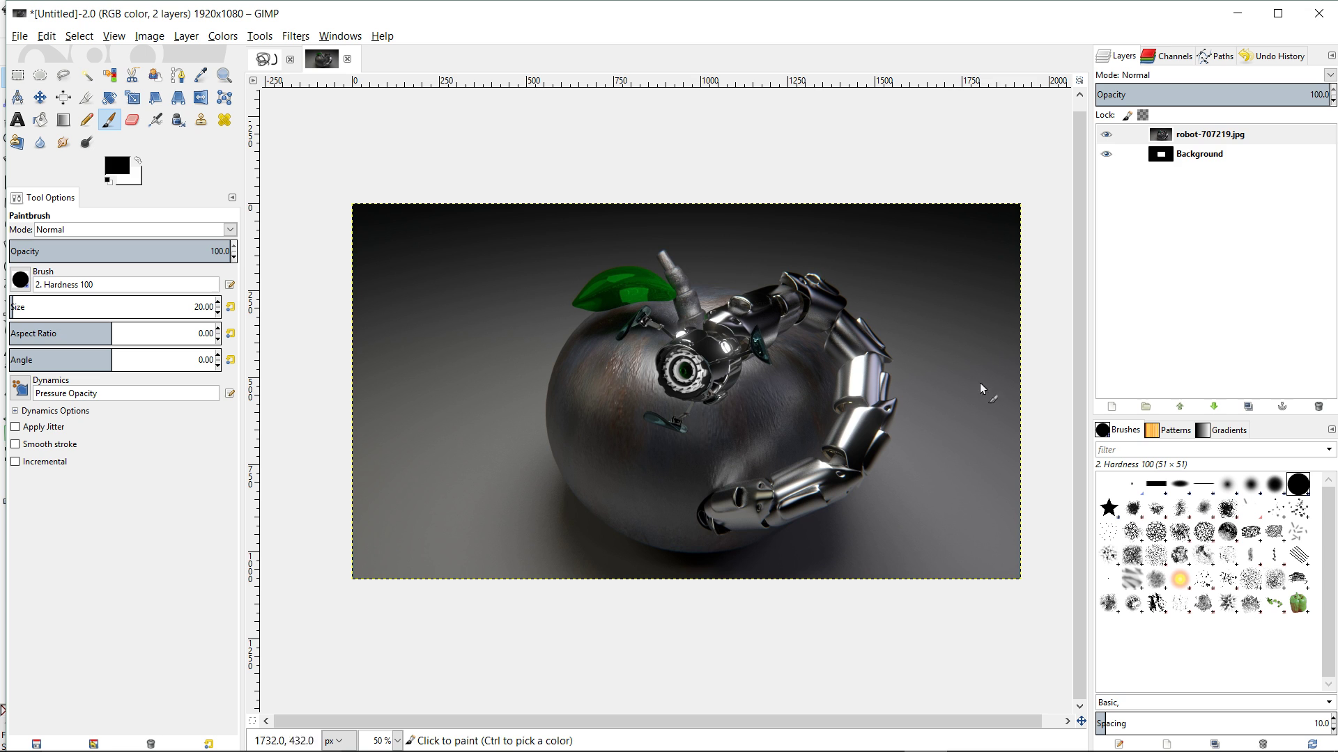
pyautogui.click(186, 36)
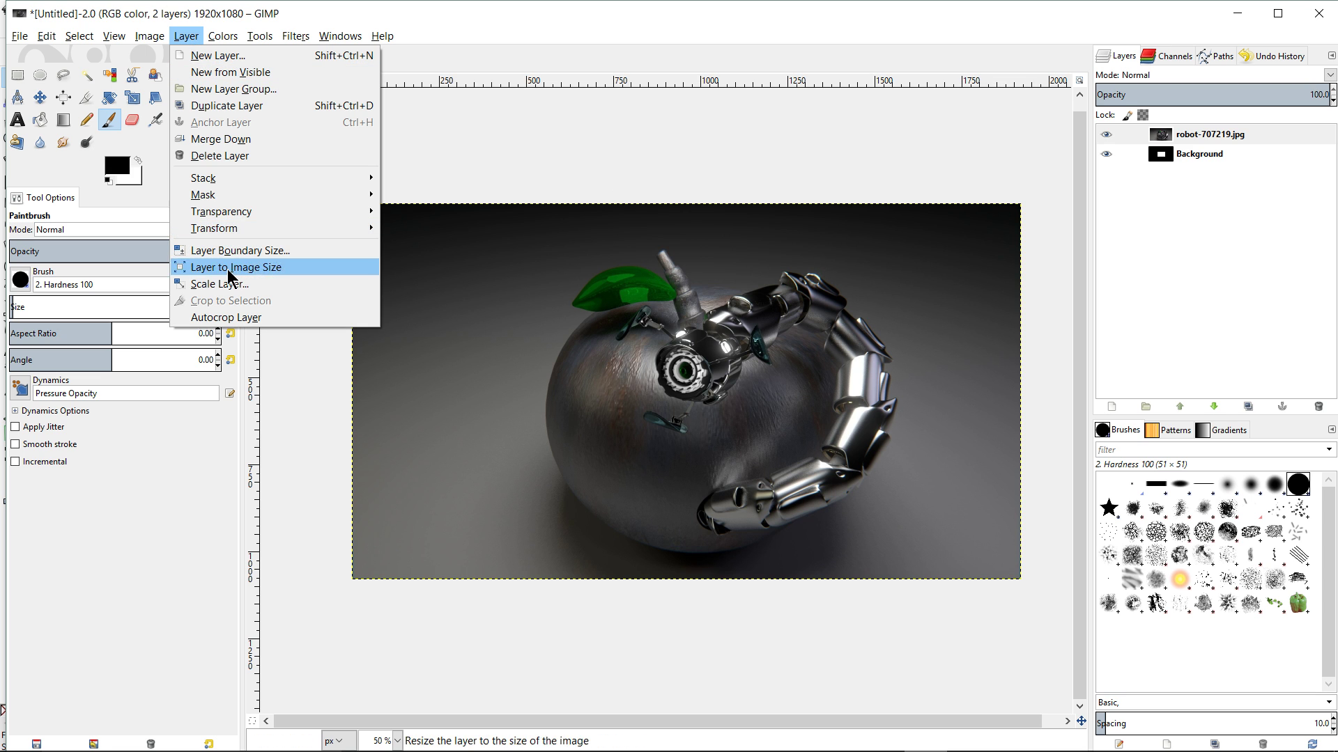
pyautogui.click(268, 278)
pyautogui.write('19200')
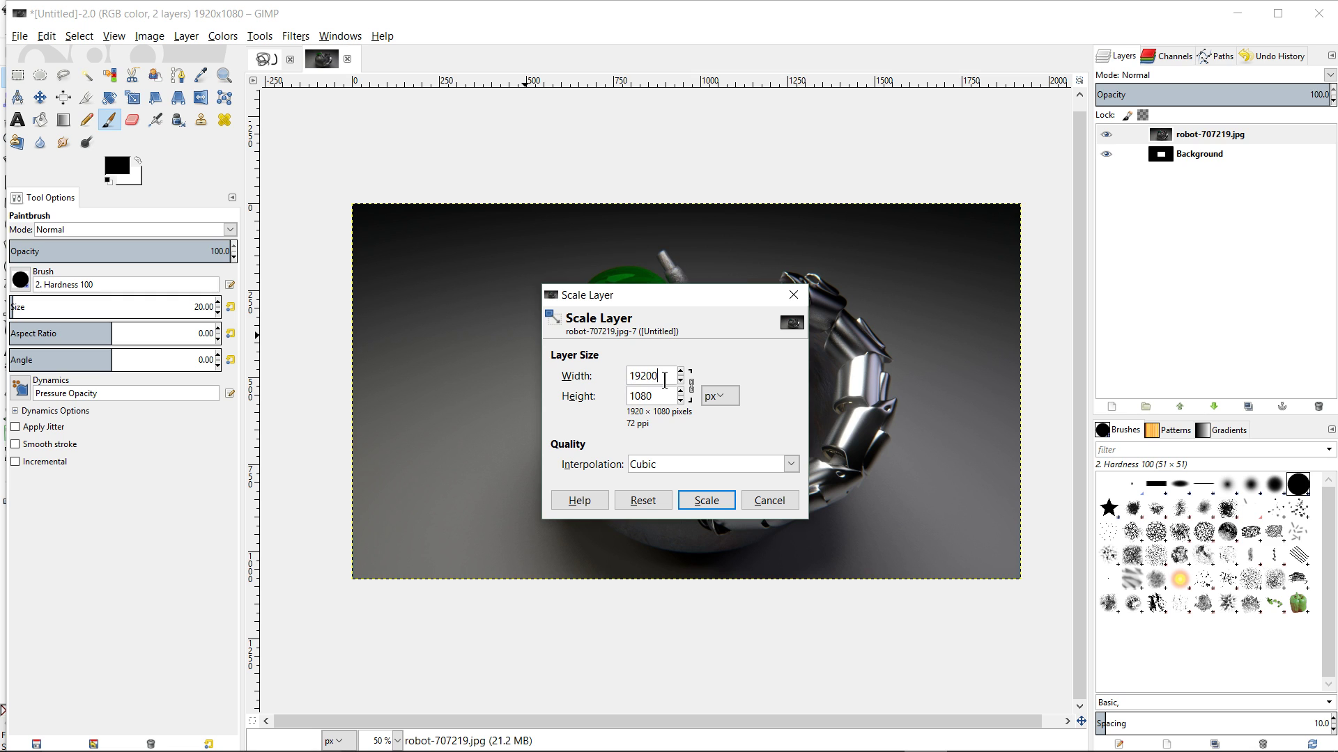
pyautogui.click(706, 502)
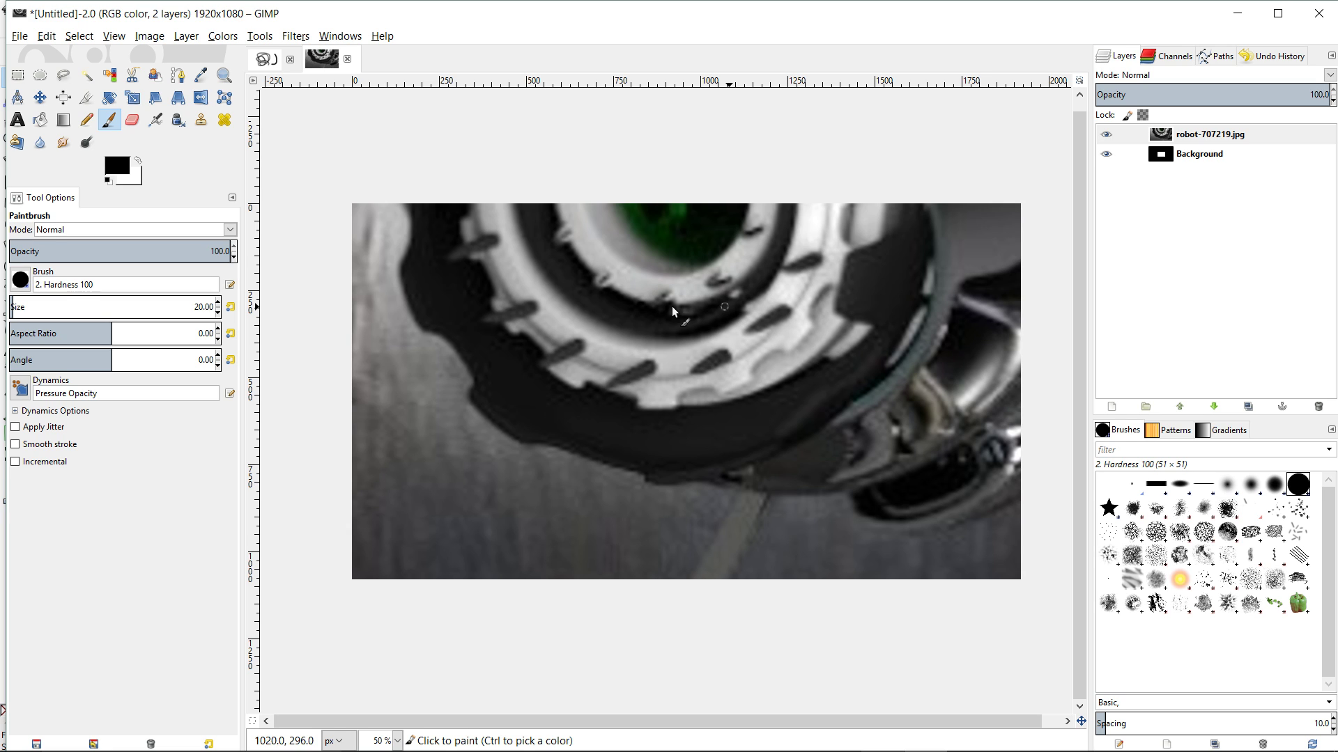
# - Once scaling finishes, return to Inkscape's enlarged path over the framed black square
pyautogui.click(845, 739)
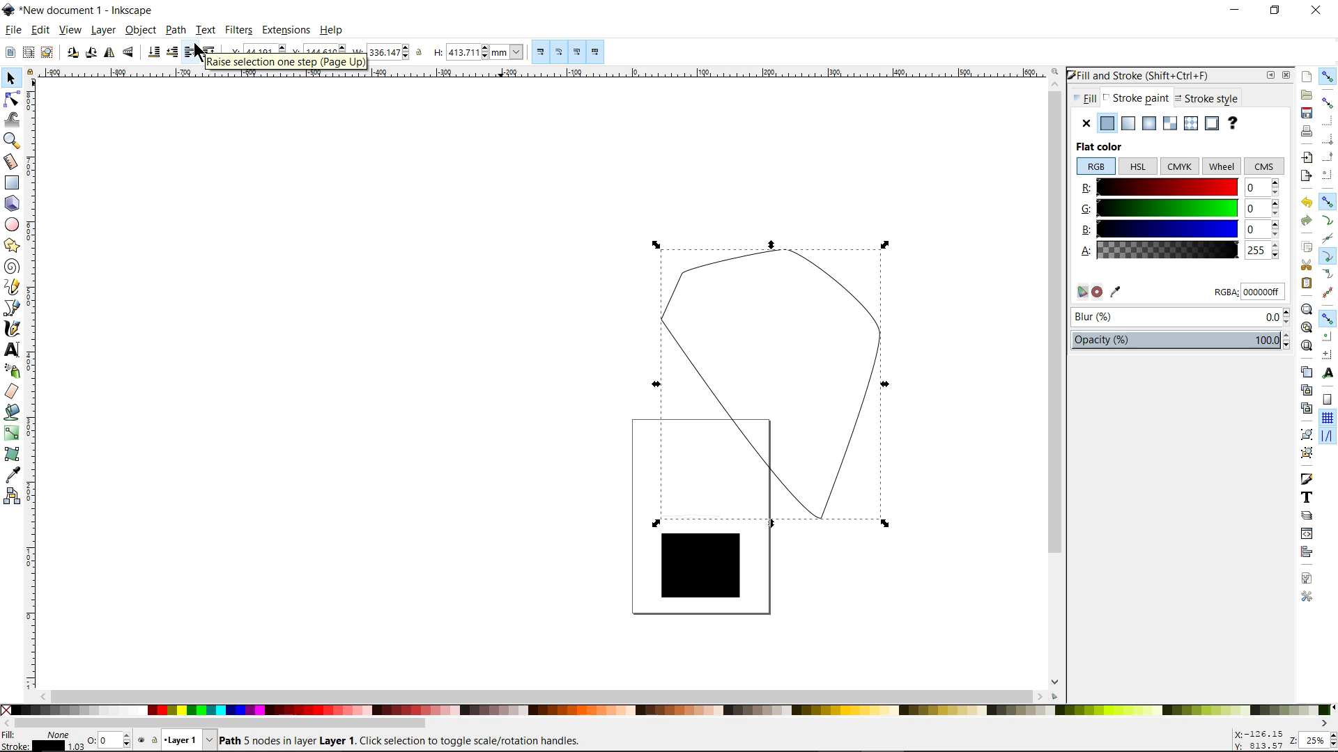
# - Flip to GIMP's blurry robot close-up, then back to Inkscape's crisp enlarged path
pyautogui.click(924, 735)
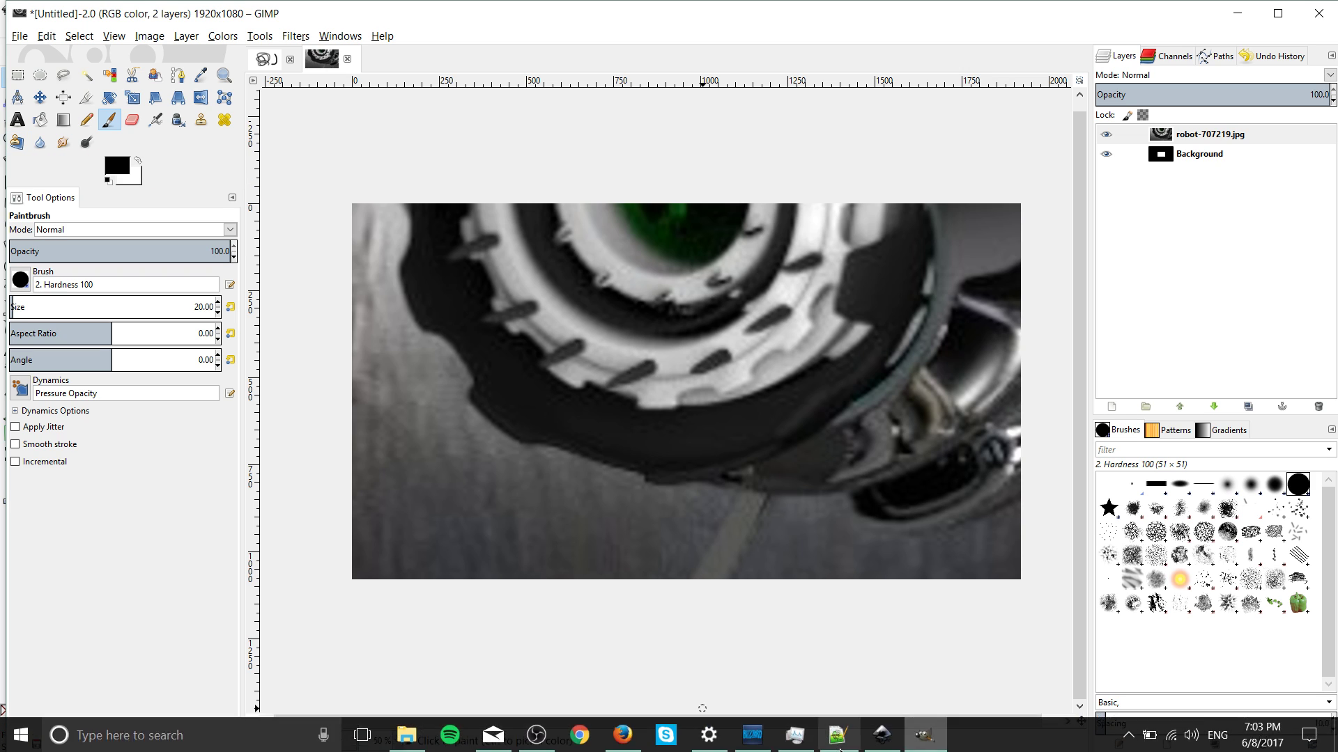
pyautogui.click(885, 740)
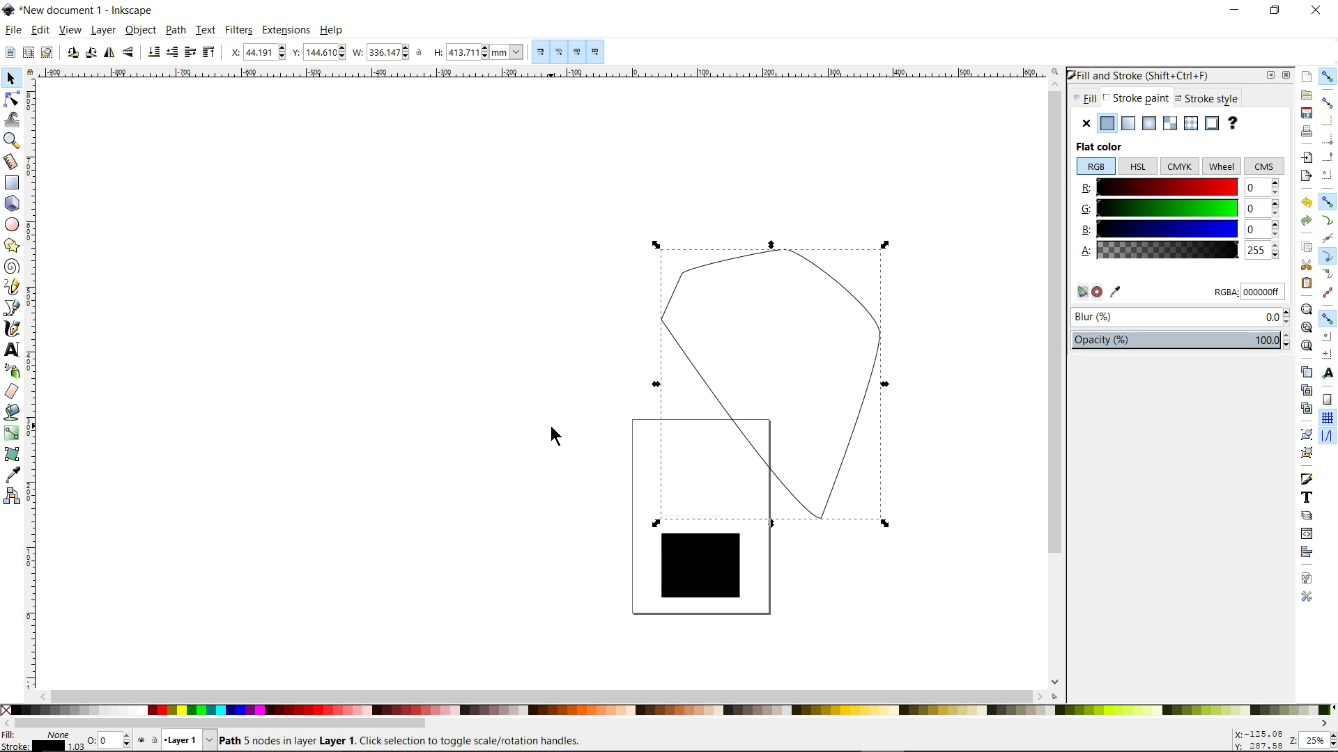
# - Return to GIMP and open the OBS Studio tray icon's menu to stop recording
pyautogui.click(924, 735)
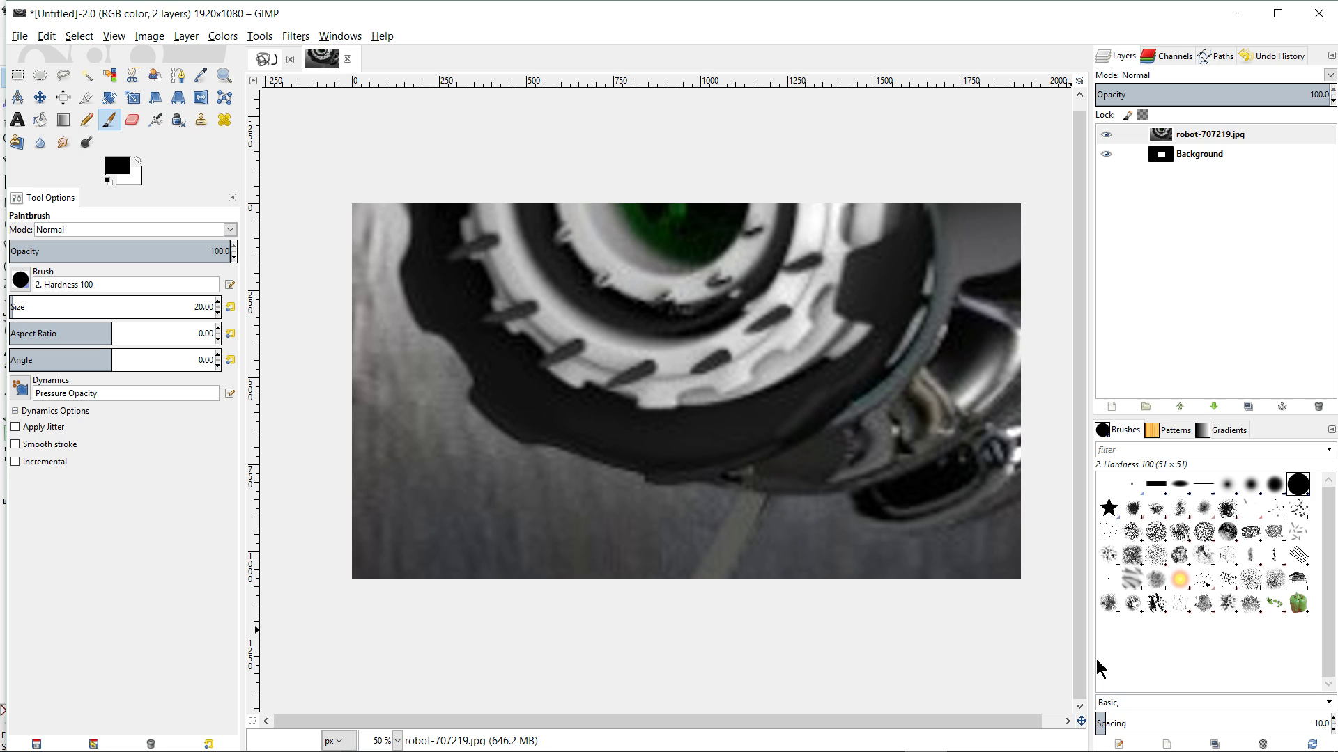
pyautogui.moveTo(1146, 744)
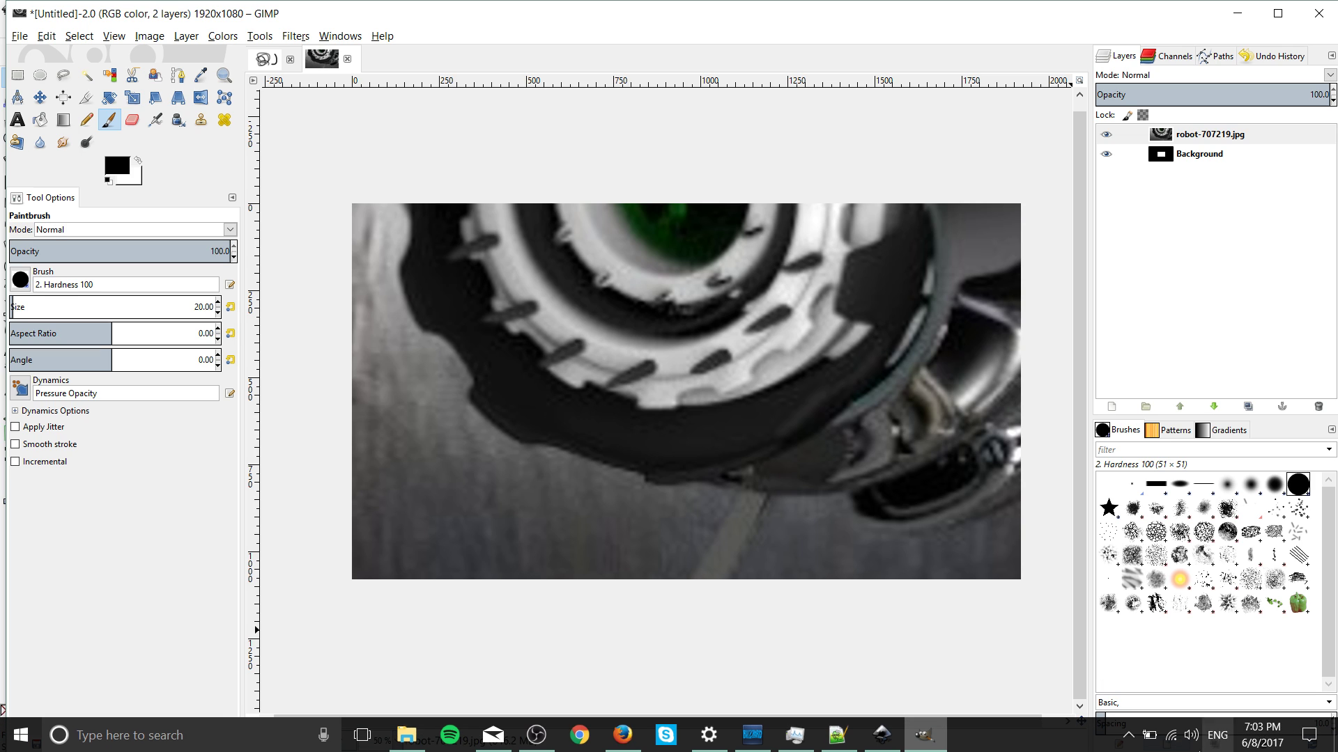
pyautogui.click(1129, 738)
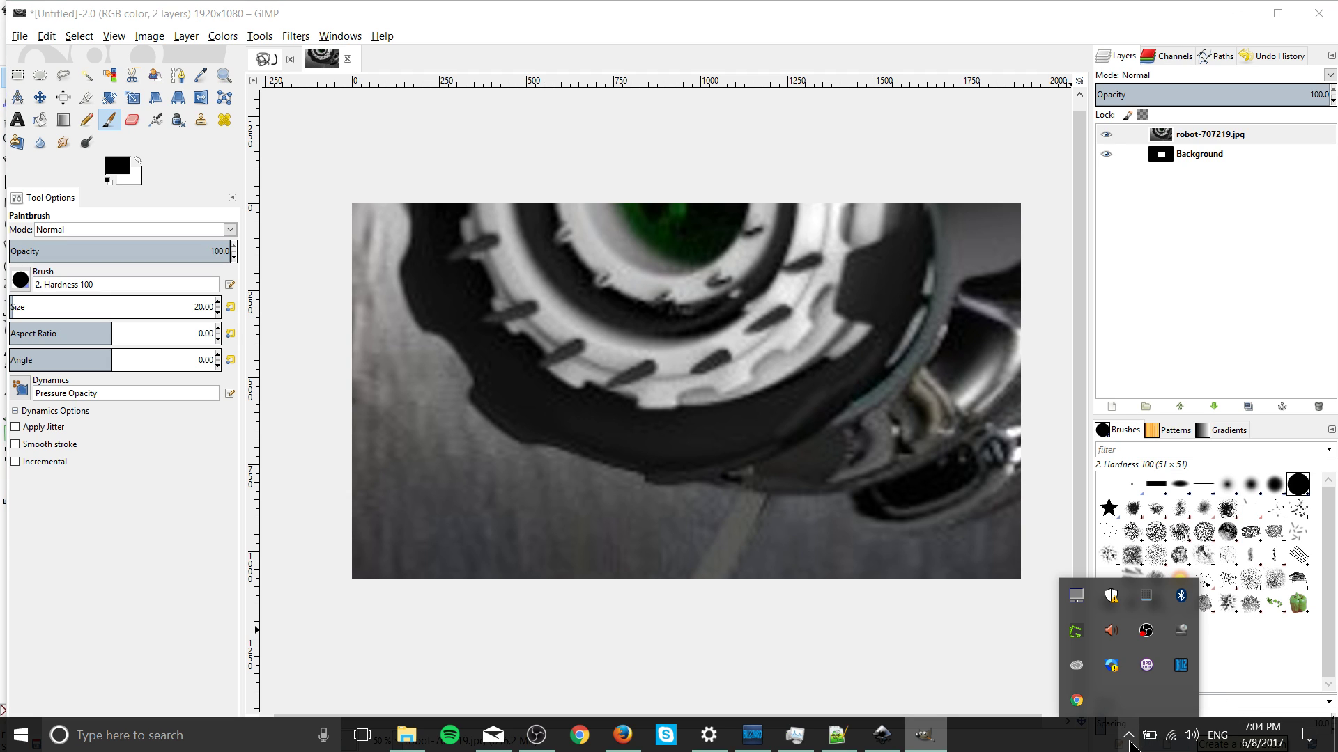
pyautogui.rightClick(1159, 629)
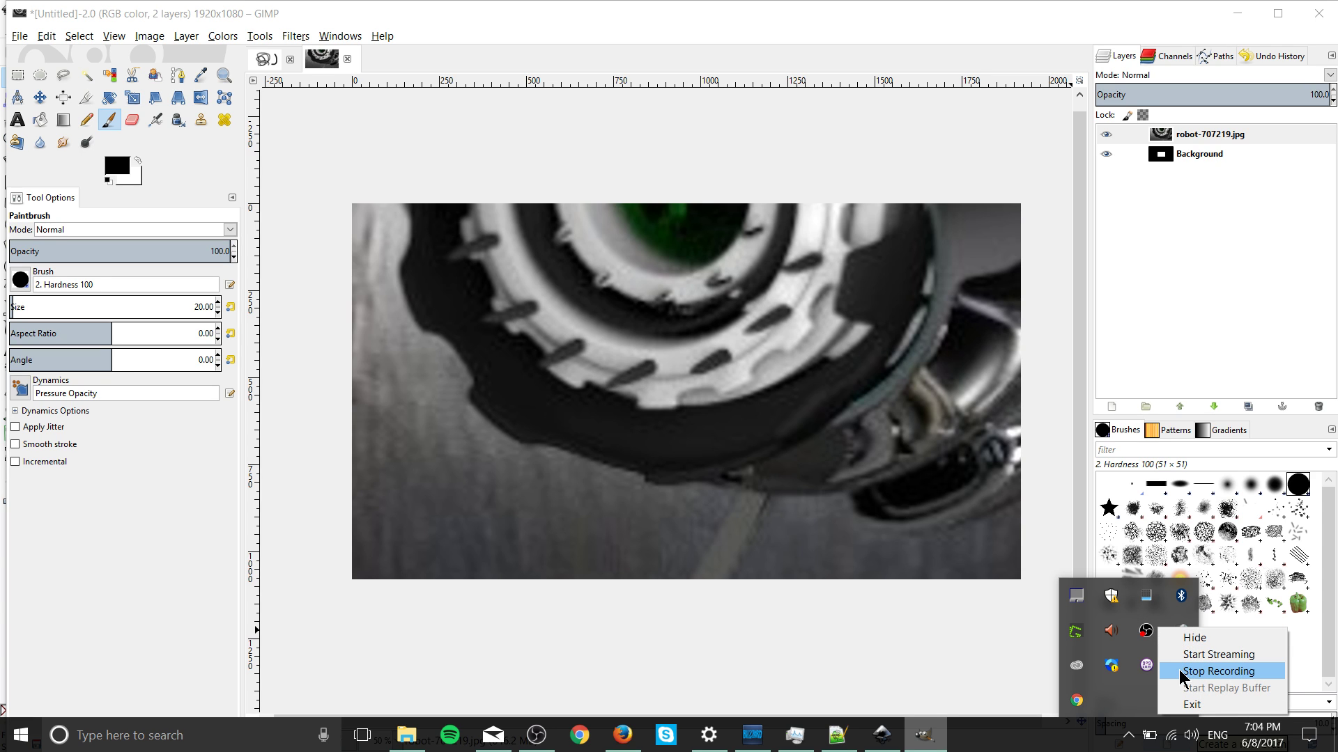